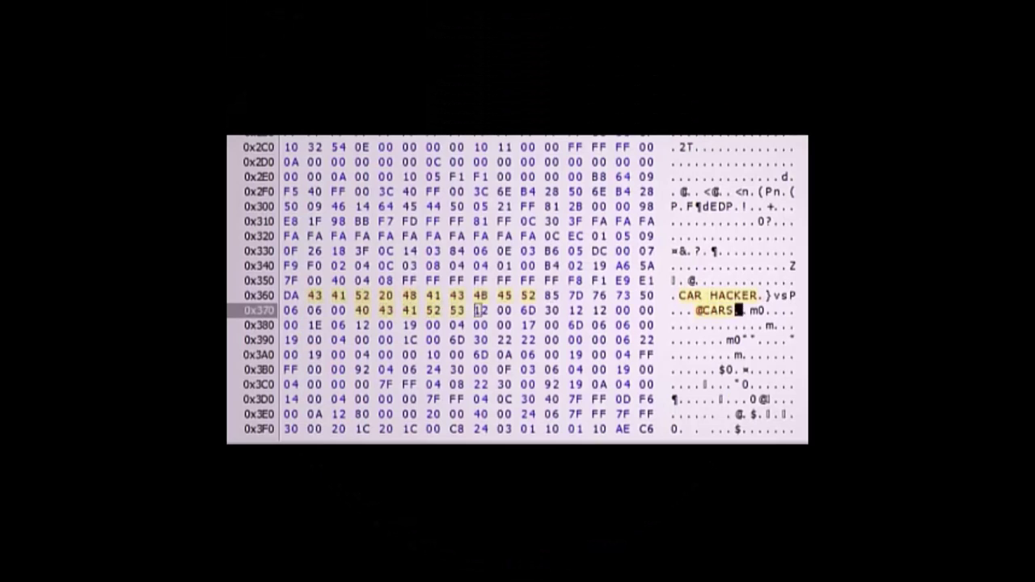
drag(524, 311, 374, 314)
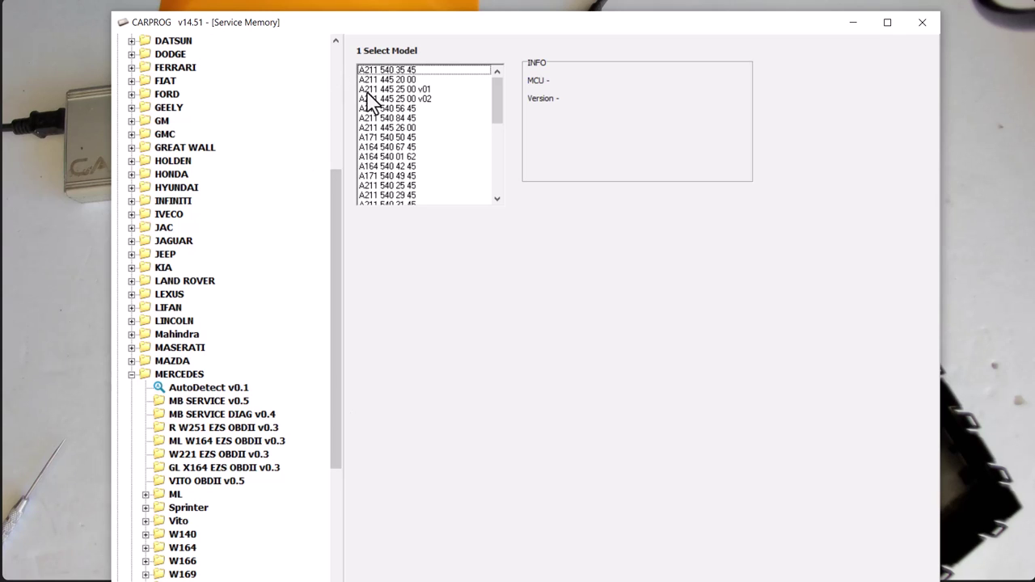
click(374, 89)
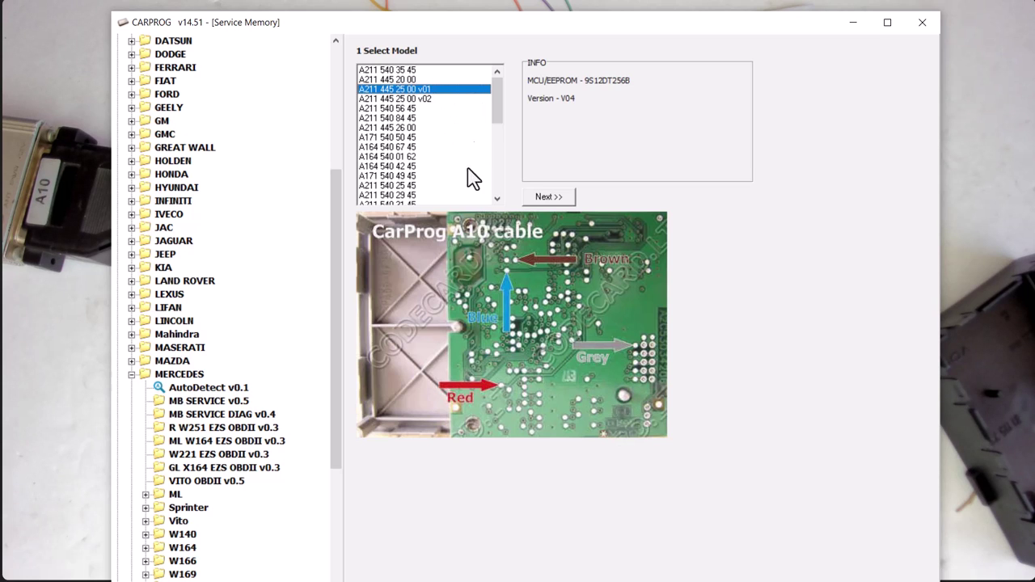
click(542, 199)
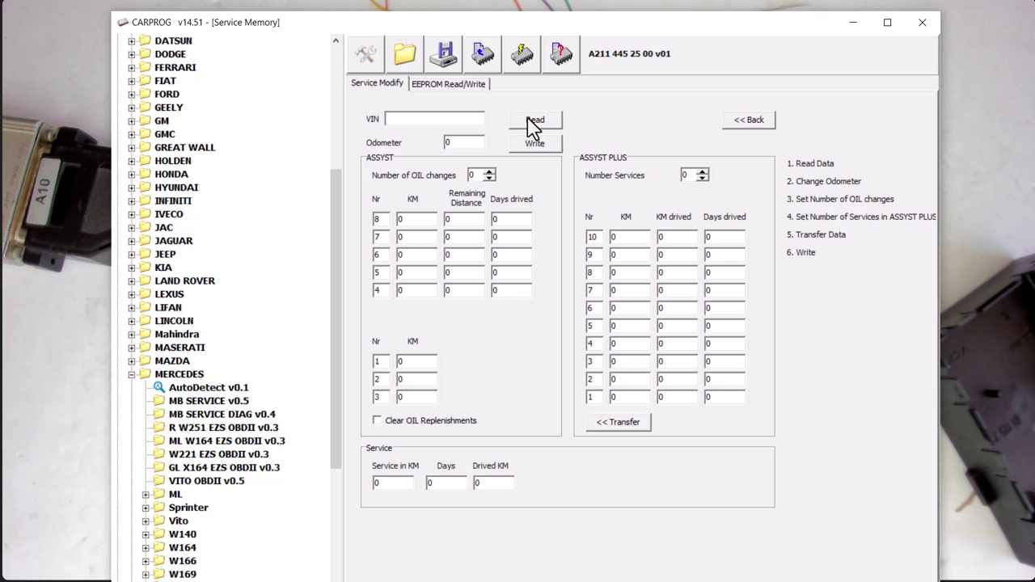
click(453, 84)
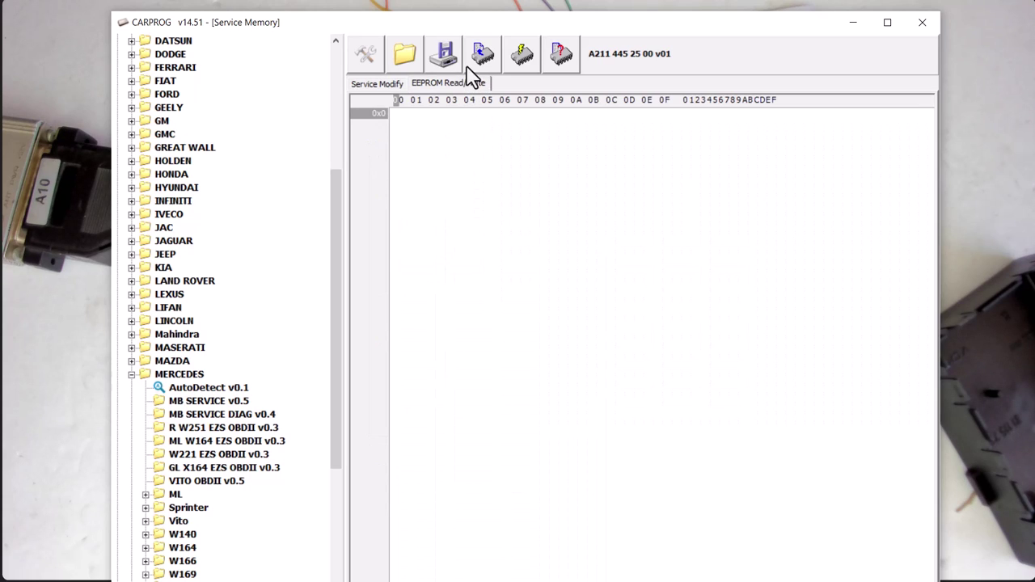
click(477, 64)
click(603, 335)
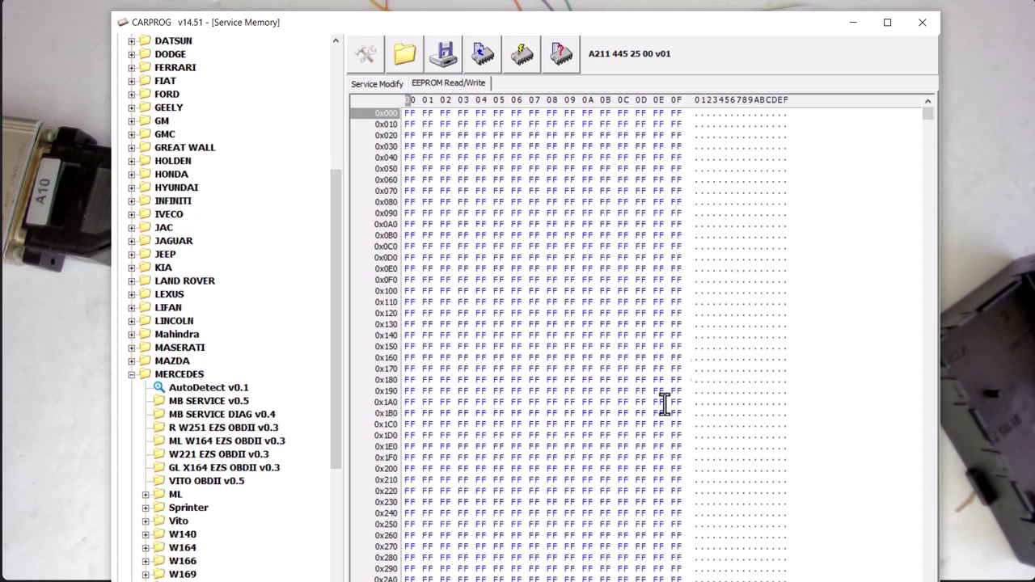
drag(929, 114, 910, 289)
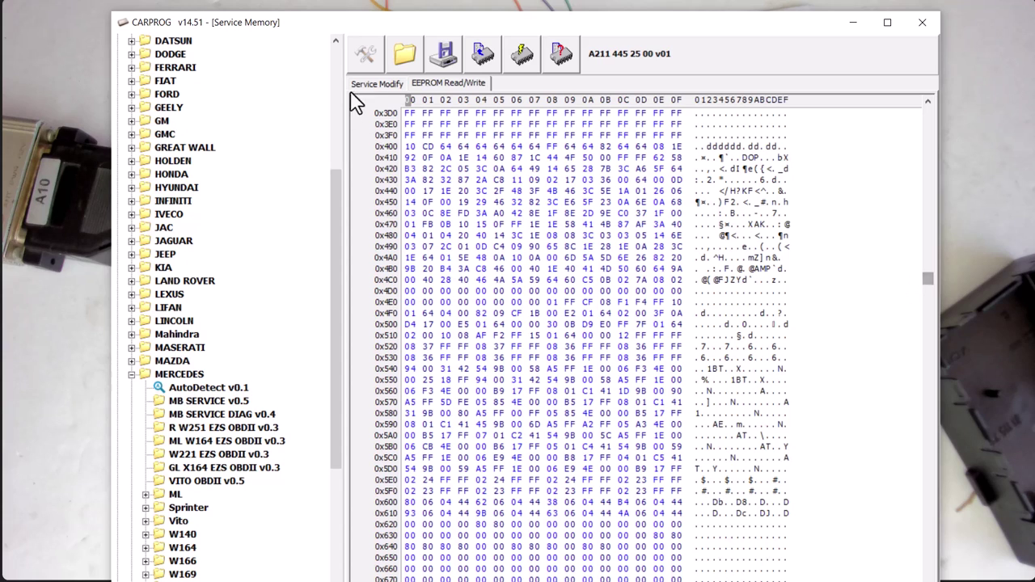
Step: Save the EEPROM dump to the Desktop as GATEWAY ORIG
click(441, 60)
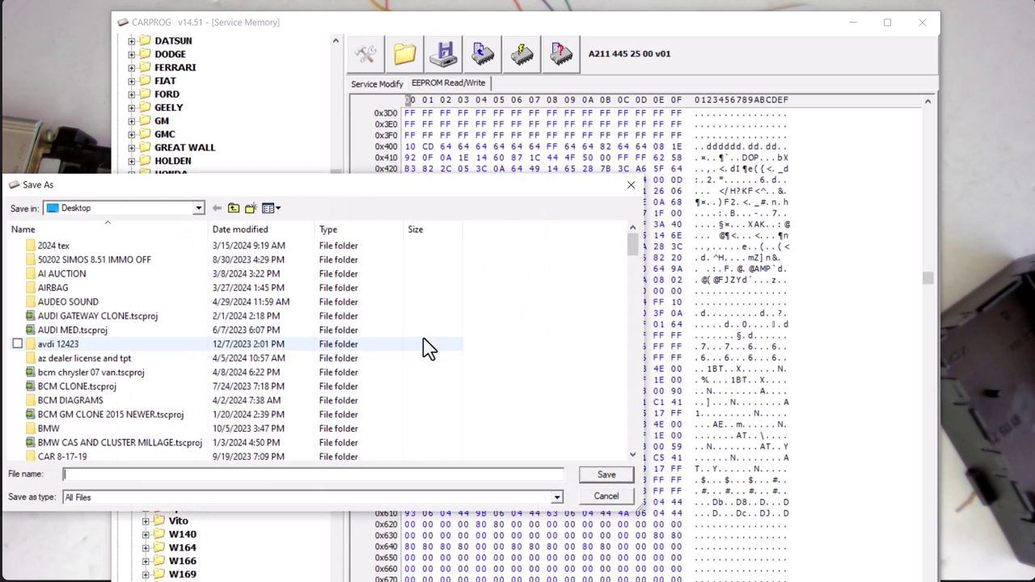
text(GATEWAY ORIG)
click(603, 477)
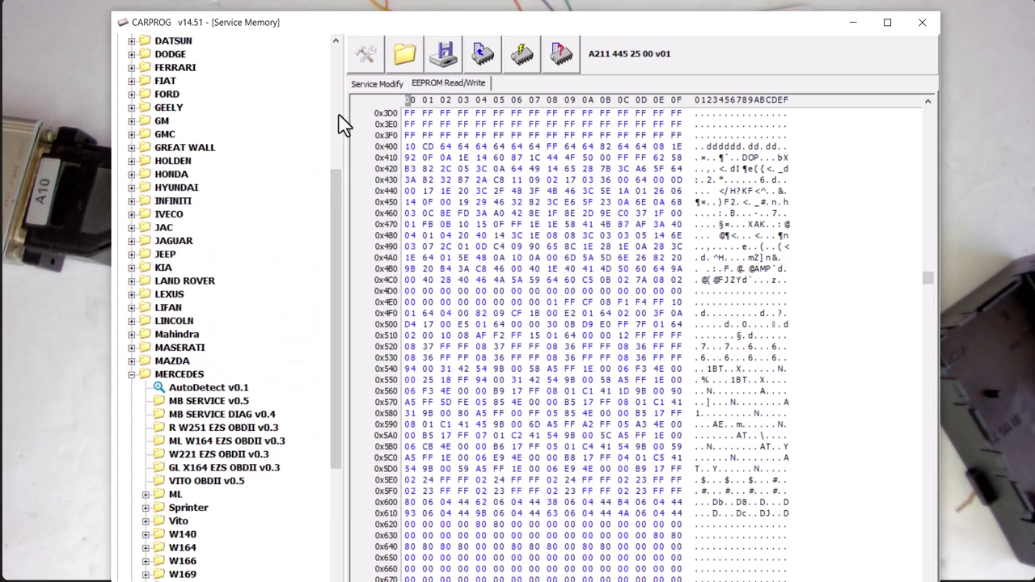
Step: Read the module's service data and check its VIN and odometer fields
click(372, 84)
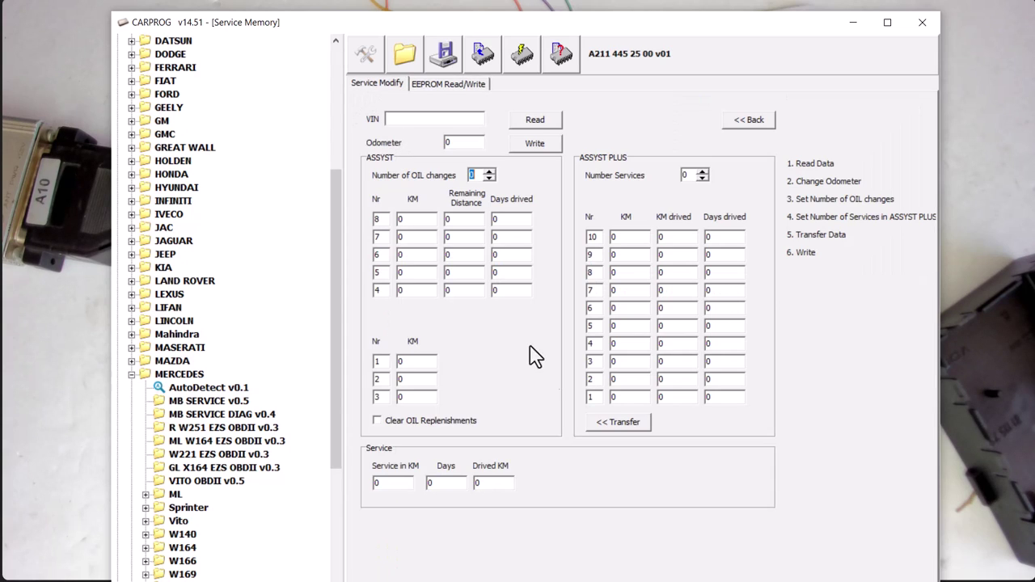
click(535, 119)
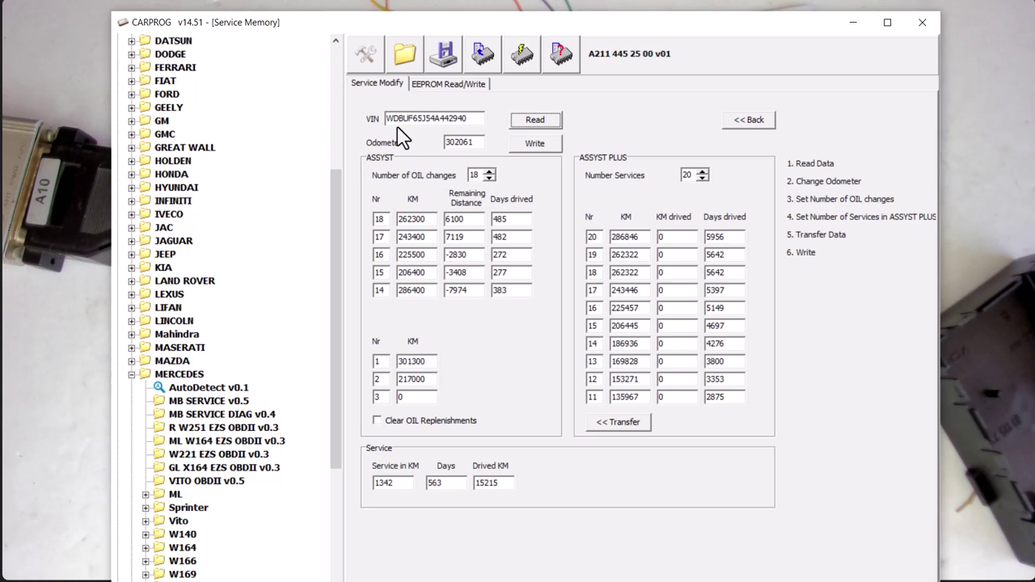
drag(386, 118, 444, 147)
click(478, 141)
drag(448, 143, 473, 172)
key(Left)
Step: Replace the module's VIN with the vehicle VIN copied from the vin note in Notepad
key(alt+Tab)
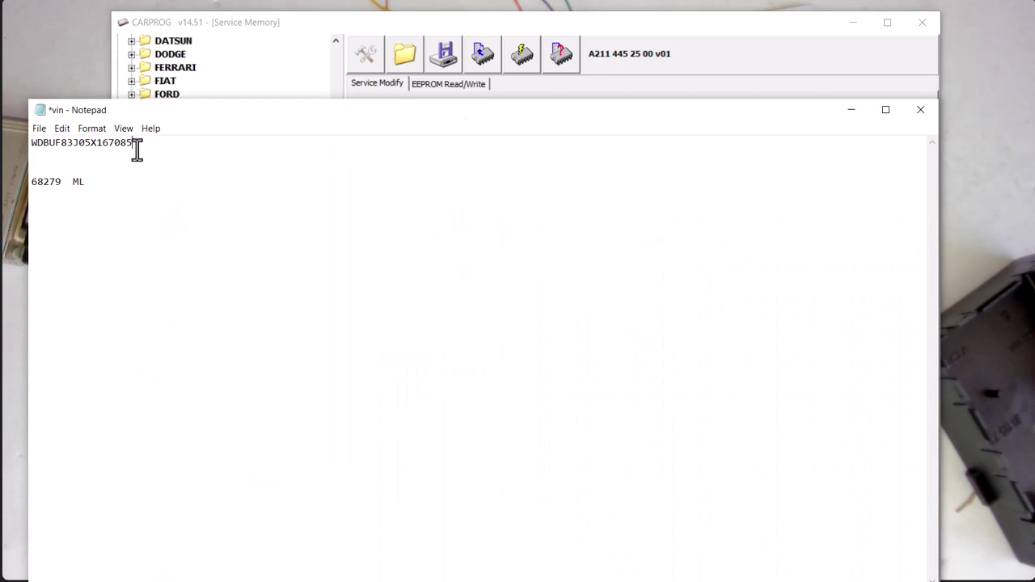
drag(137, 149, 30, 145)
right_click(36, 143)
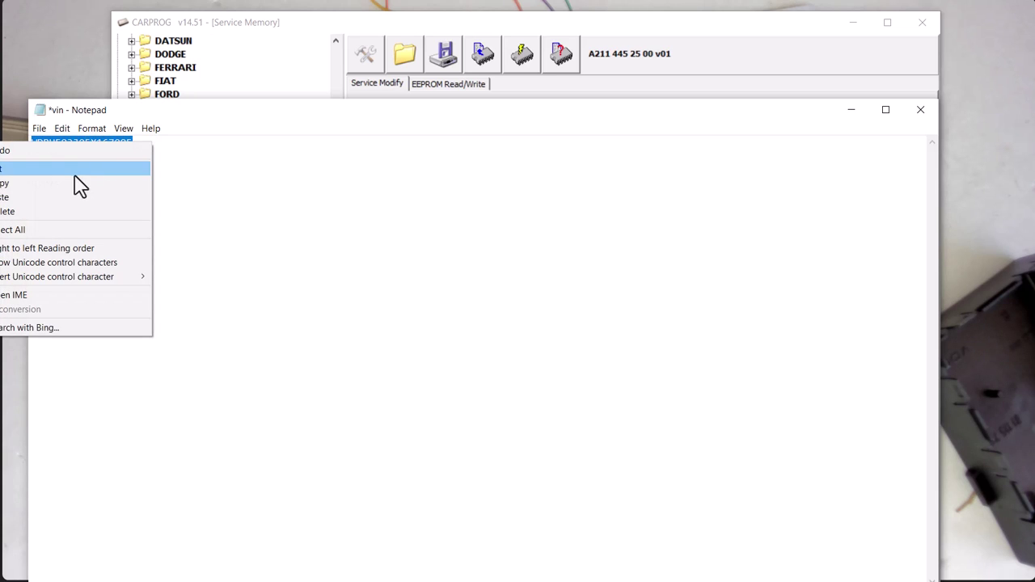
click(71, 185)
click(555, 89)
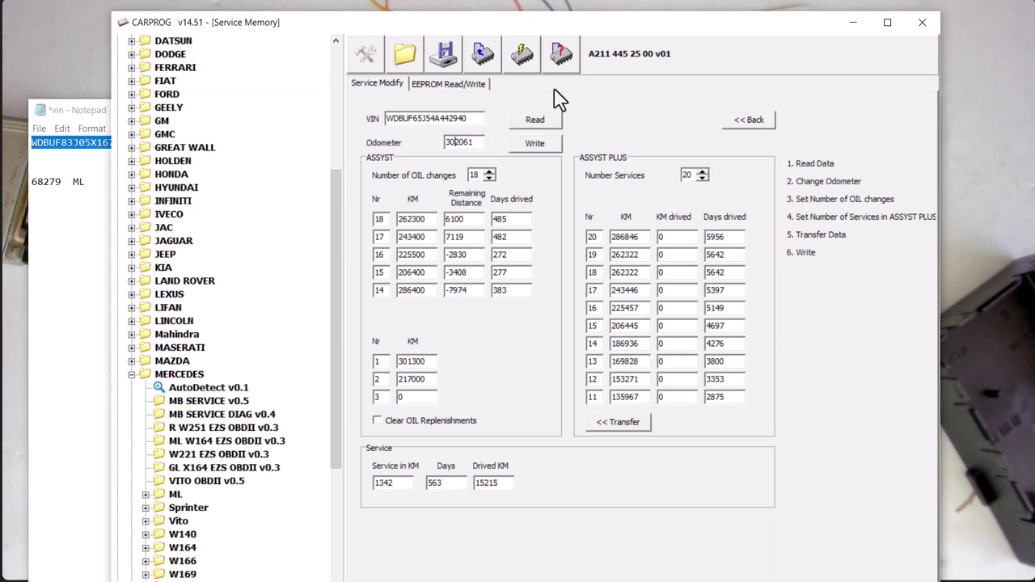
drag(473, 119, 377, 133)
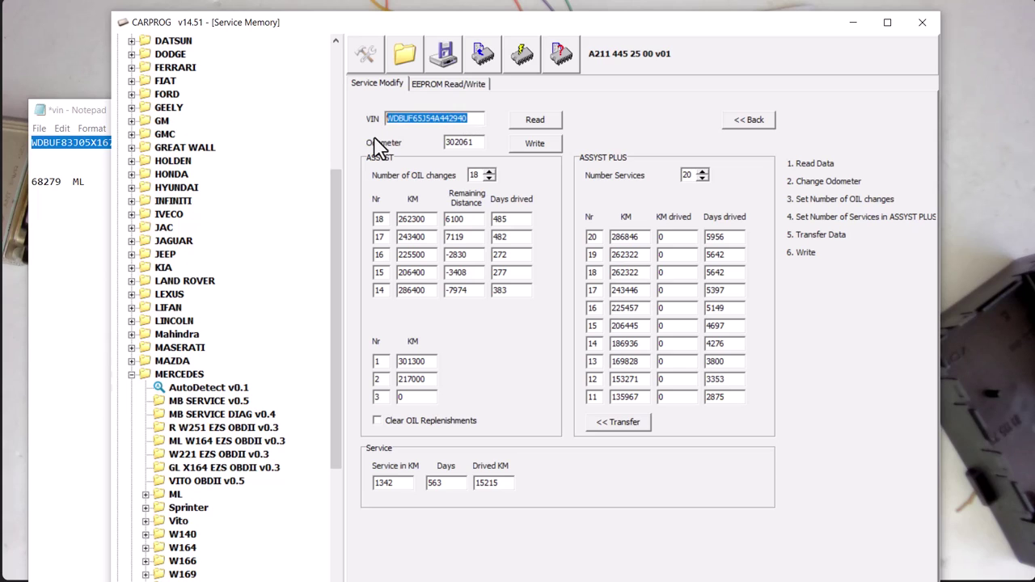
key(Delete)
right_click(402, 118)
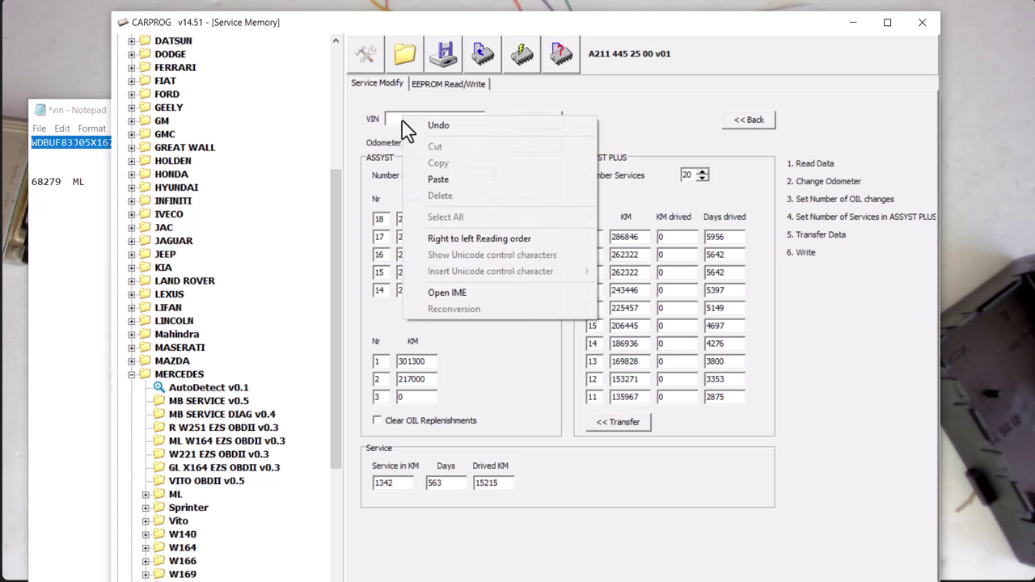
click(428, 180)
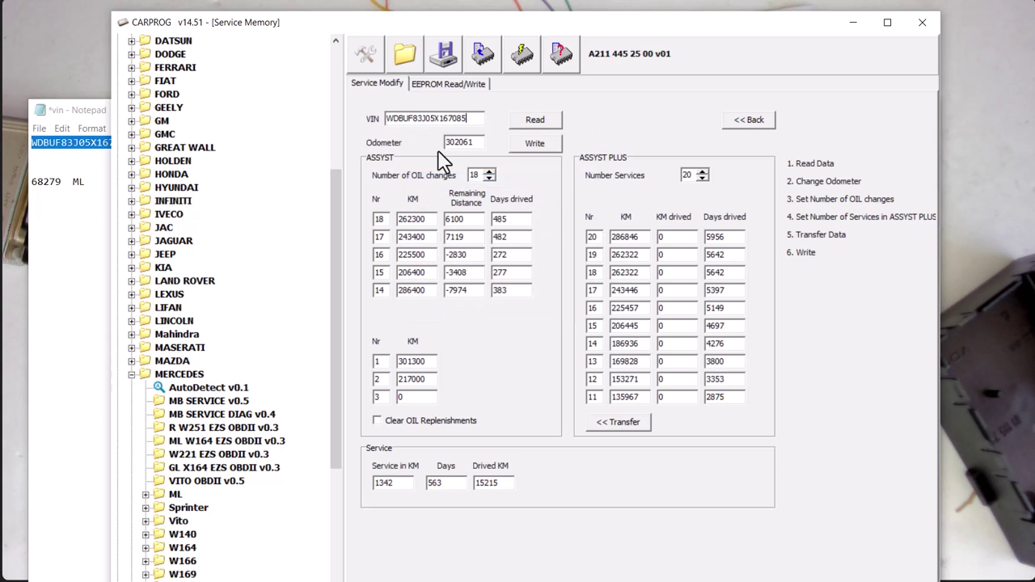
Step: Copy the mileage 68279 from the Notepad note and convert it to kilometers in the km2m converter
click(93, 371)
drag(60, 184, 30, 183)
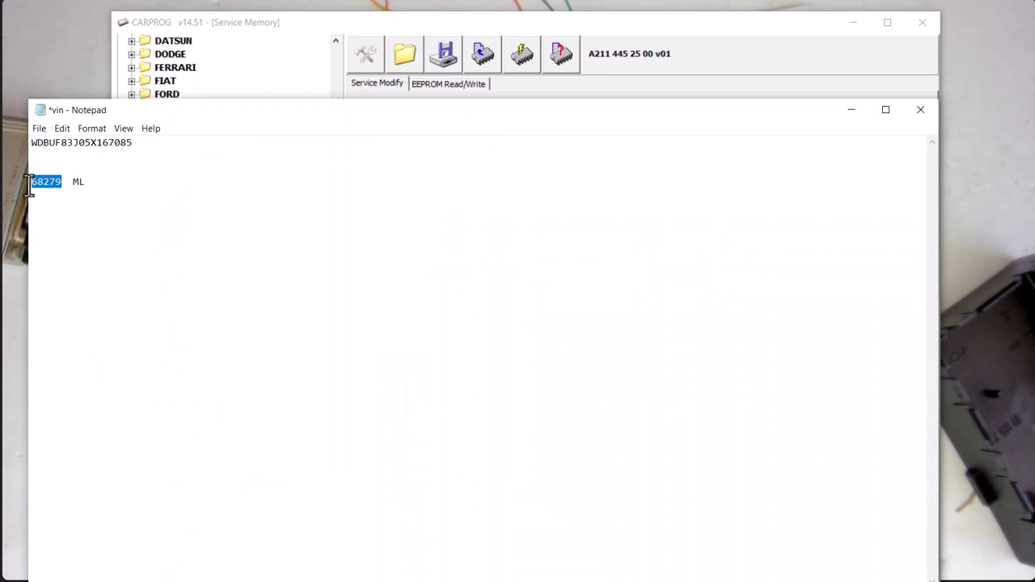
right_click(38, 181)
click(62, 225)
click(522, 99)
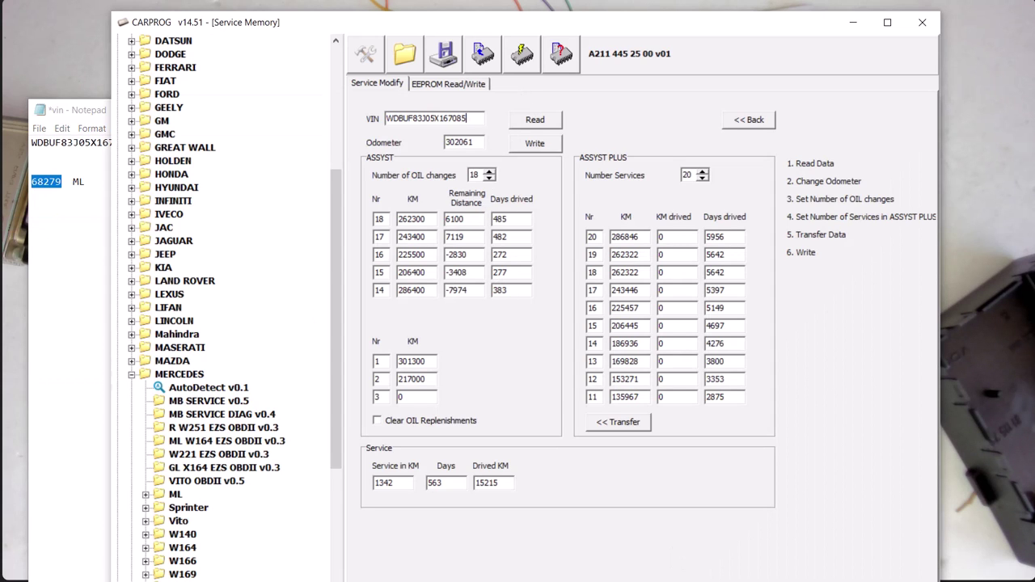
key(alt+Tab)
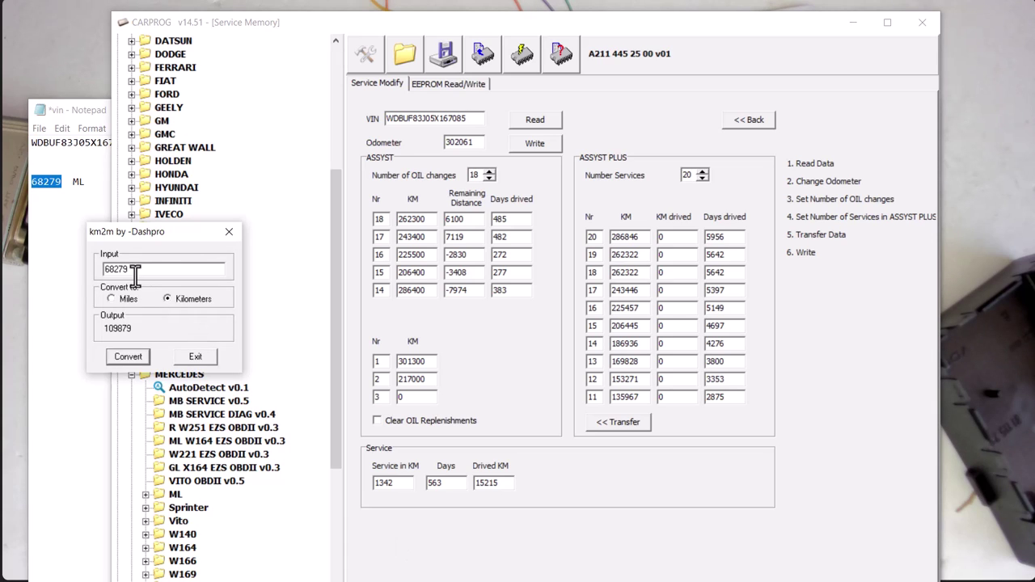
drag(135, 271, 85, 270)
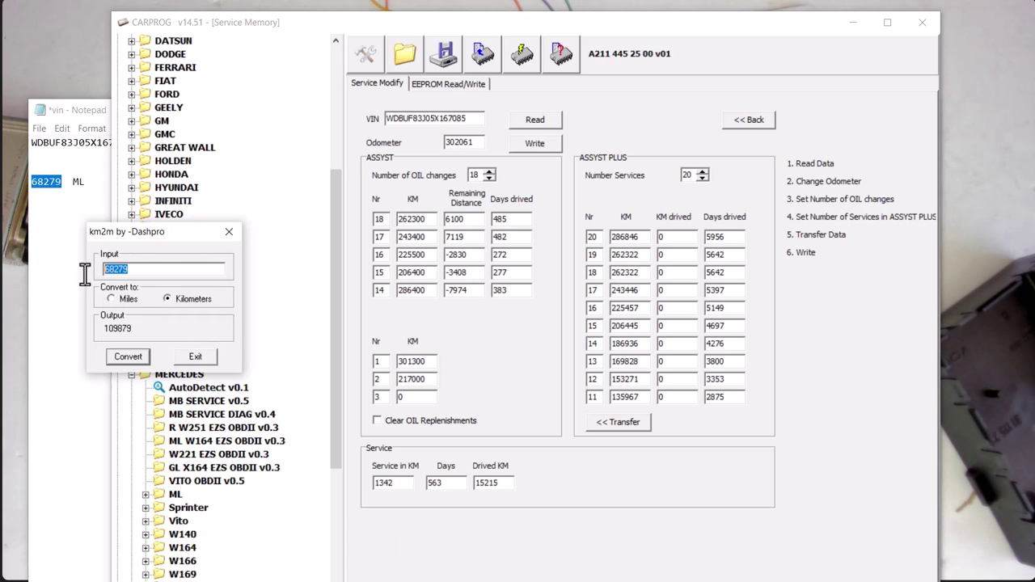
right_click(129, 269)
click(143, 315)
click(129, 359)
Step: Set the module's odometer to 109879 and check the entries against the Notepad note
drag(477, 144, 417, 148)
text(109879)
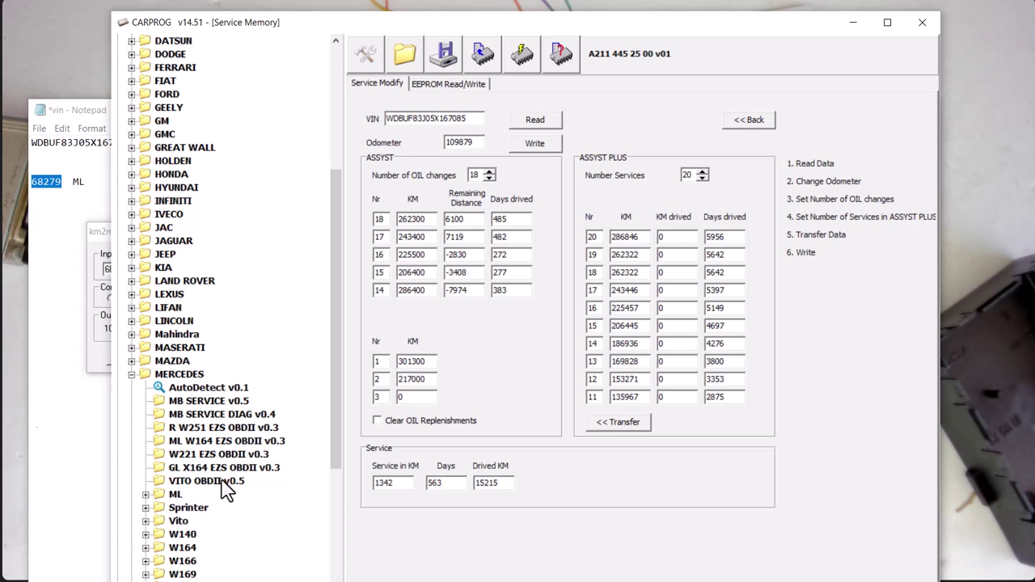
click(51, 352)
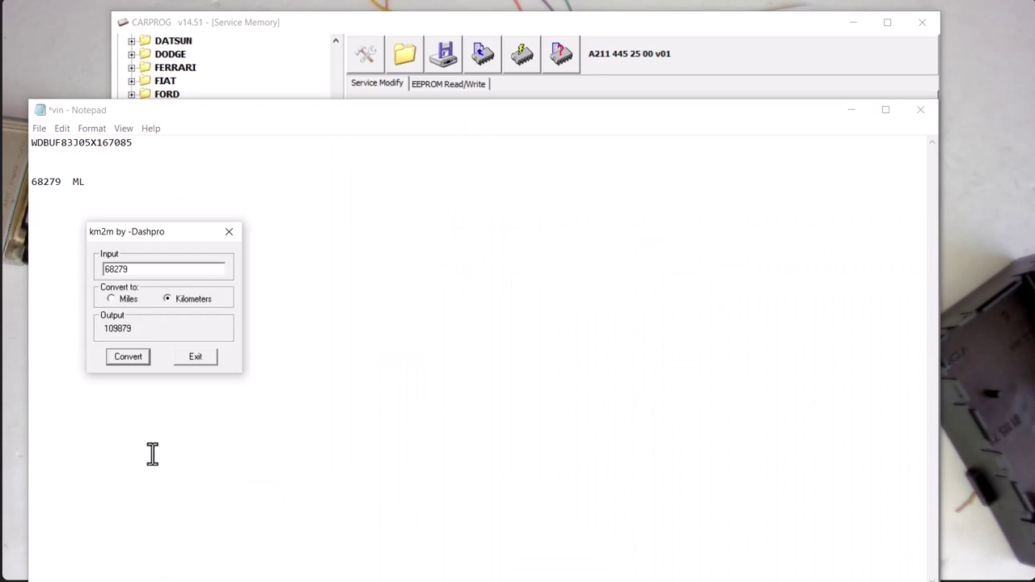
click(644, 96)
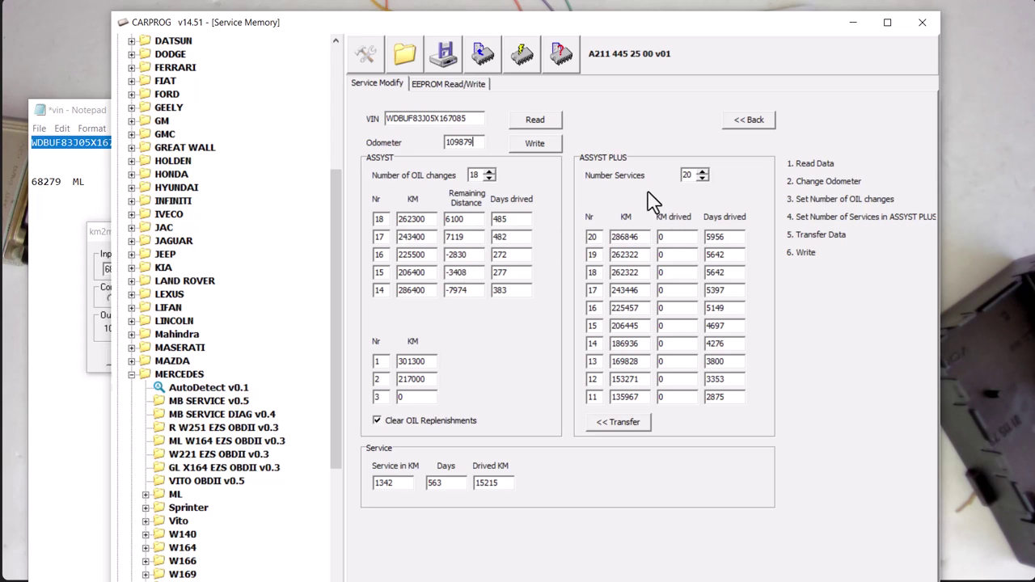
Step: Set the number of services in ASSYST PLUS to 7 and transfer the service records to ASSYST
click(703, 178)
click(703, 179)
click(703, 179)
click(703, 179)
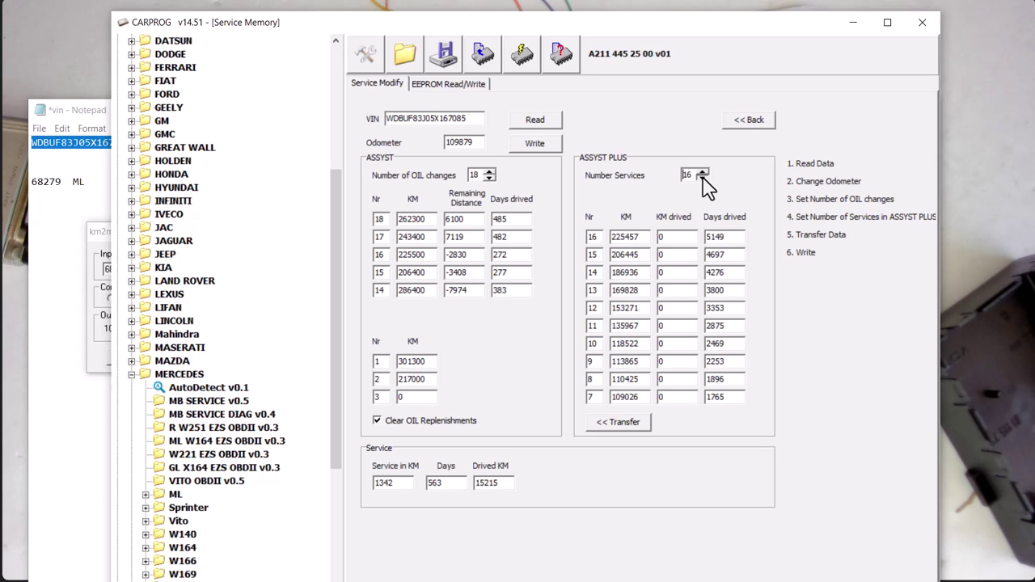
click(703, 179)
click(703, 179)
click(703, 178)
click(702, 179)
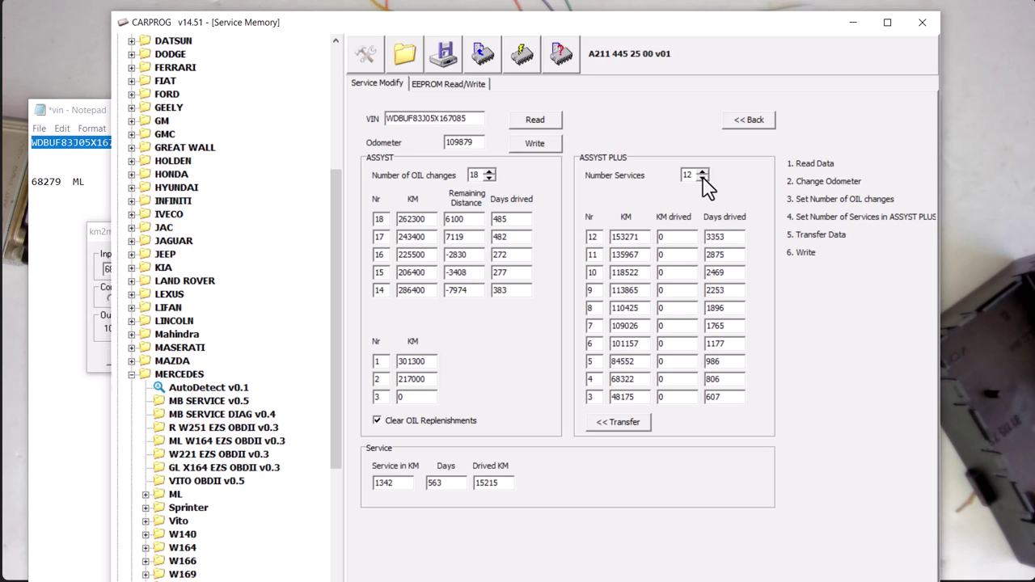
click(703, 179)
click(703, 179)
click(703, 179)
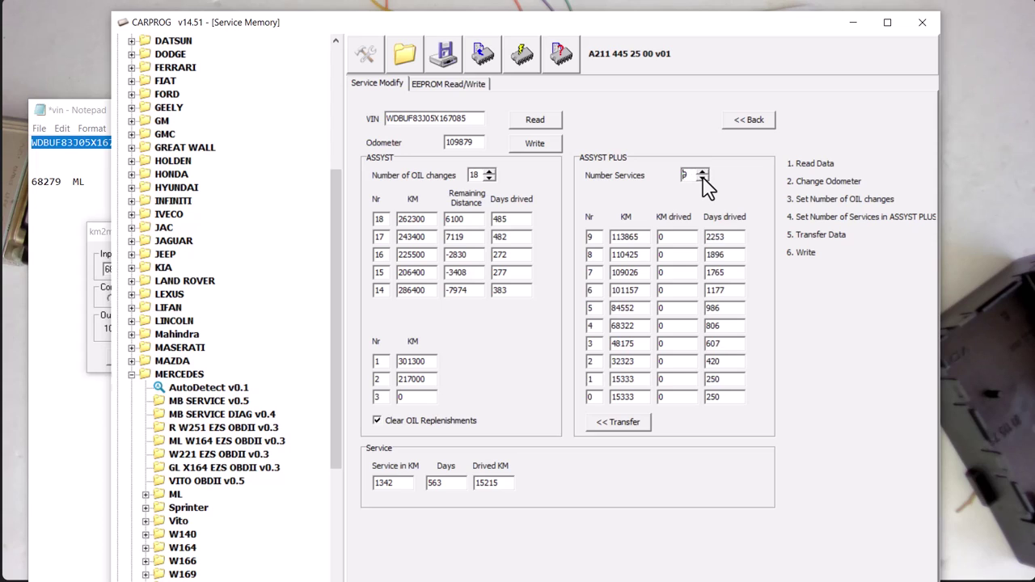
click(703, 178)
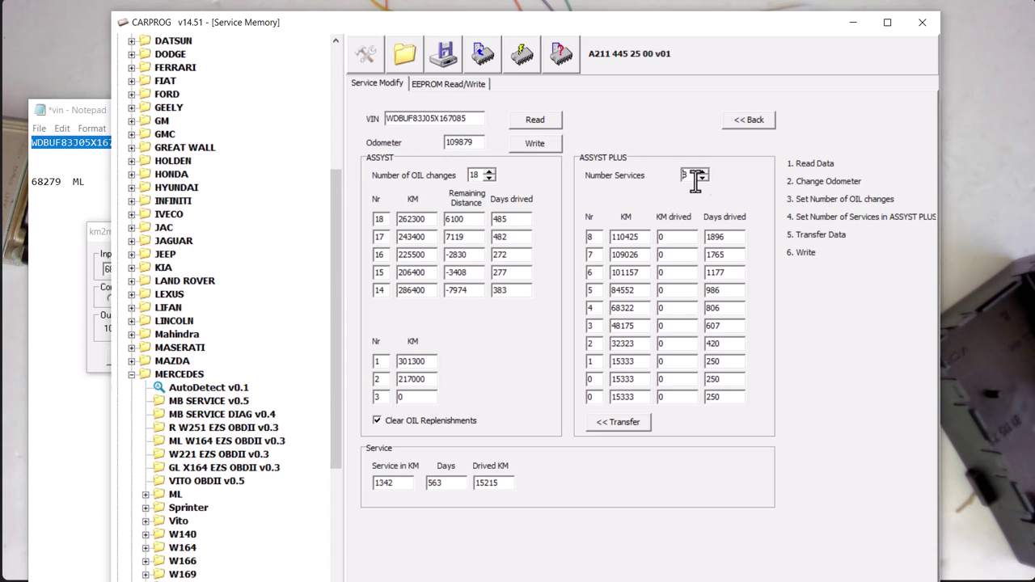
click(702, 179)
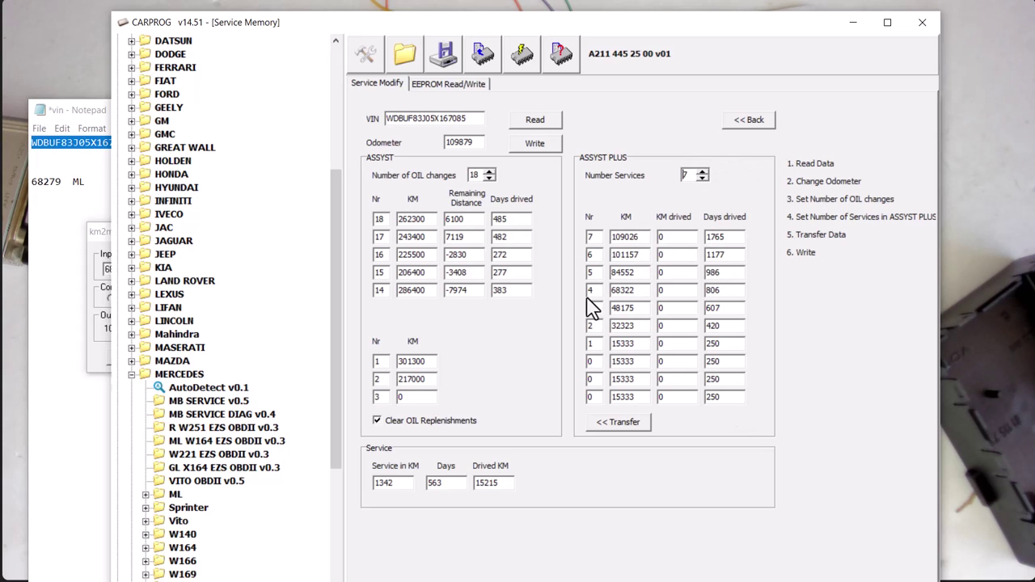
click(625, 423)
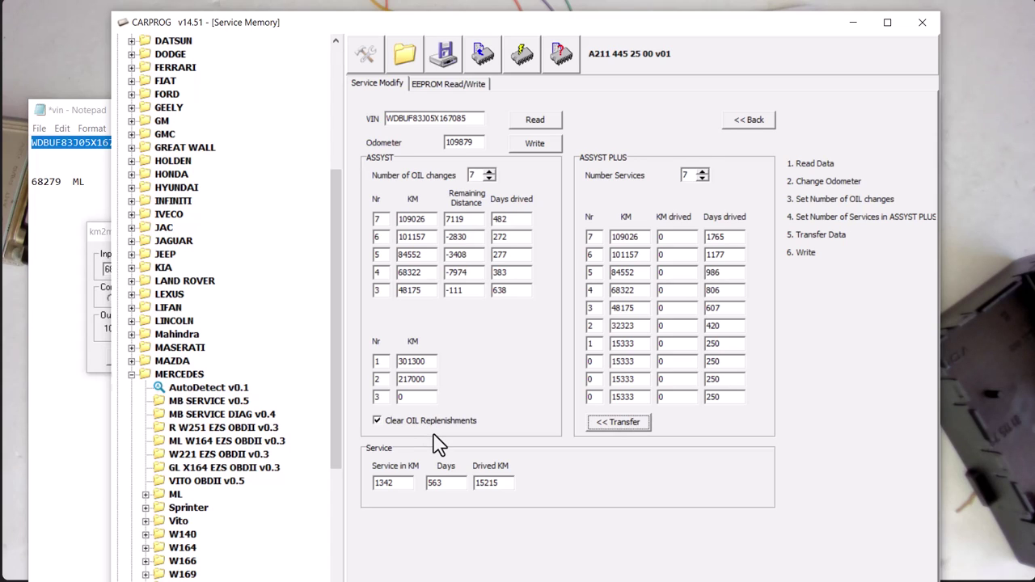
Step: Write the modified service data to the module and start reading it back for verification
drag(432, 380, 382, 380)
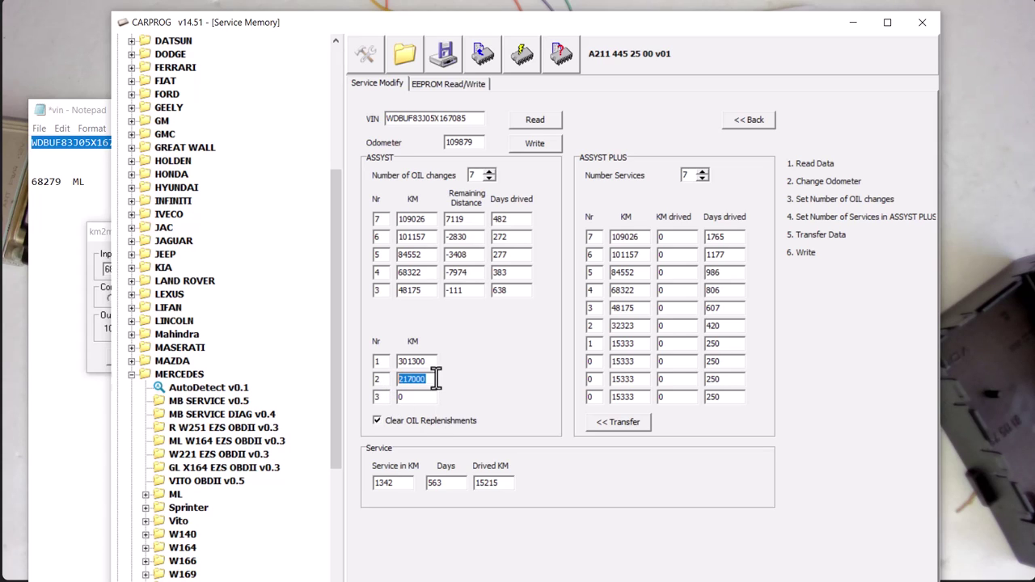
click(534, 147)
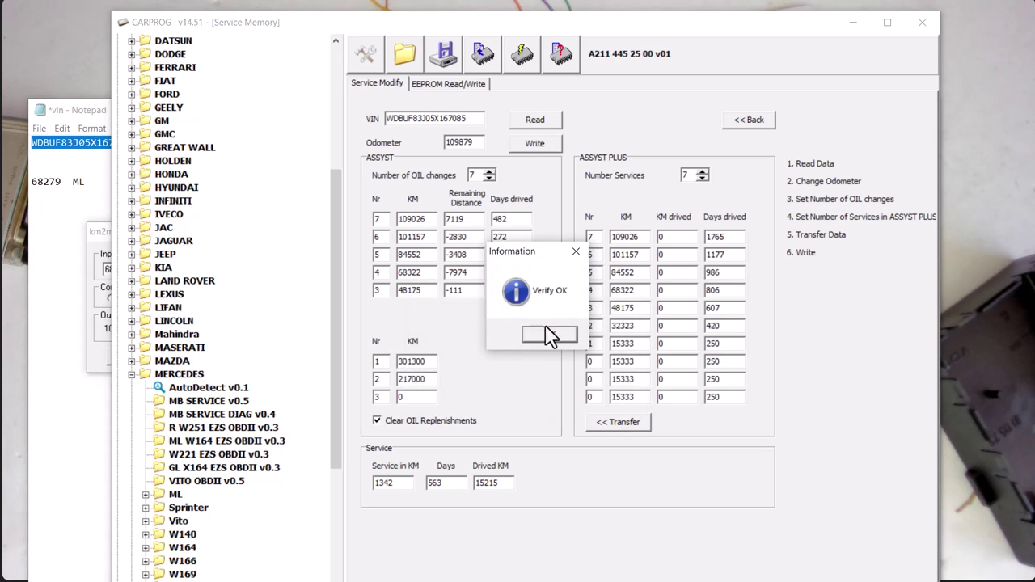
click(547, 335)
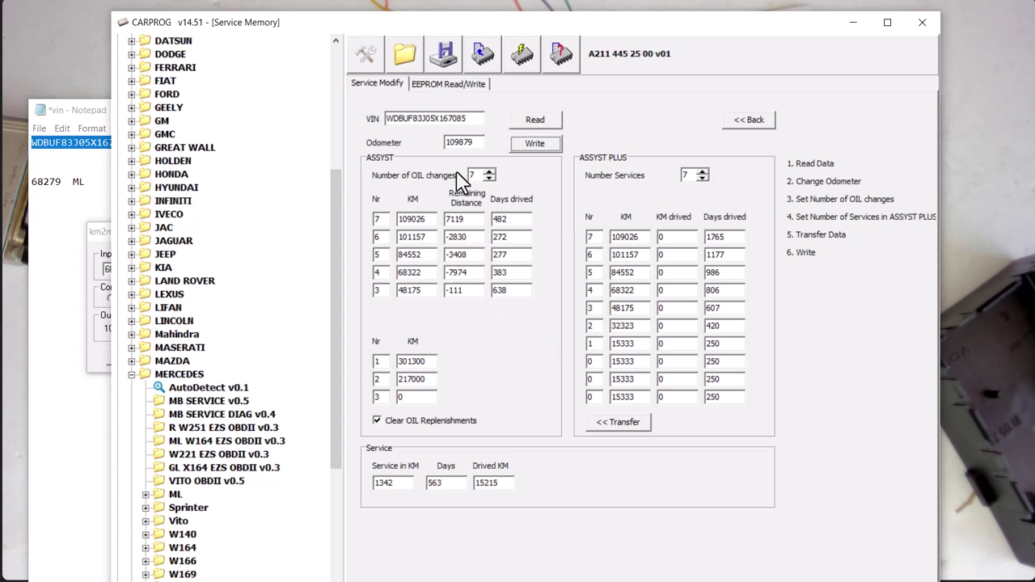
click(535, 119)
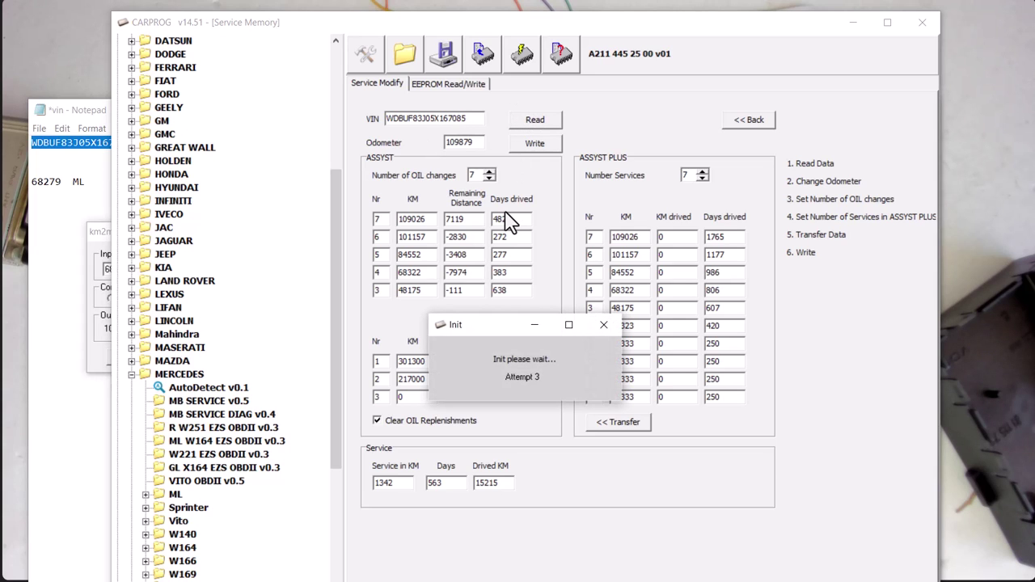